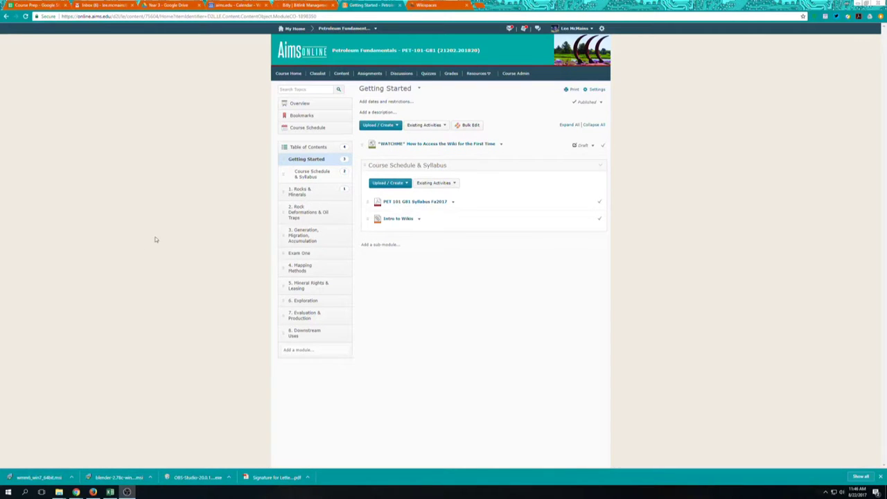
Open the *WATCHME* How to Access the Wiki page and follow its wikispaces.com/join link
left_click(445, 148)
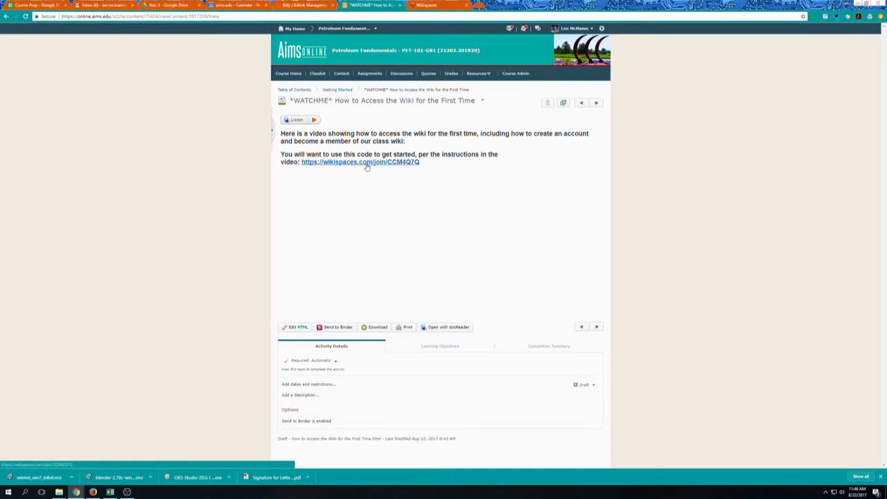
left_click(402, 165)
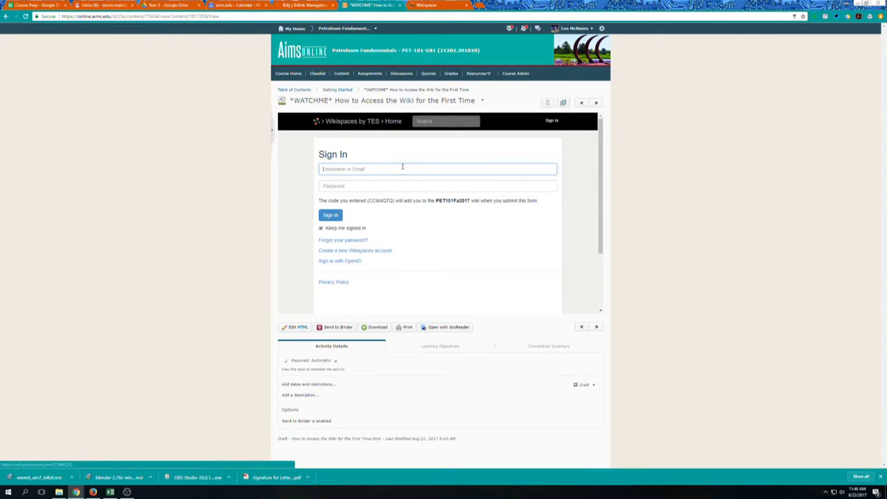
Register a new Wikispaces account with a username, password and school e-mail address, then join PET101Fa2017
left_click(369, 254)
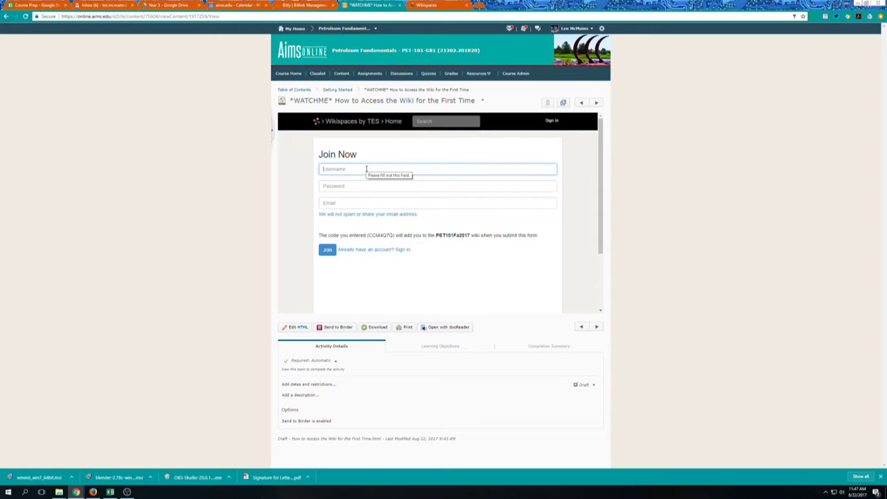
key("Tab")
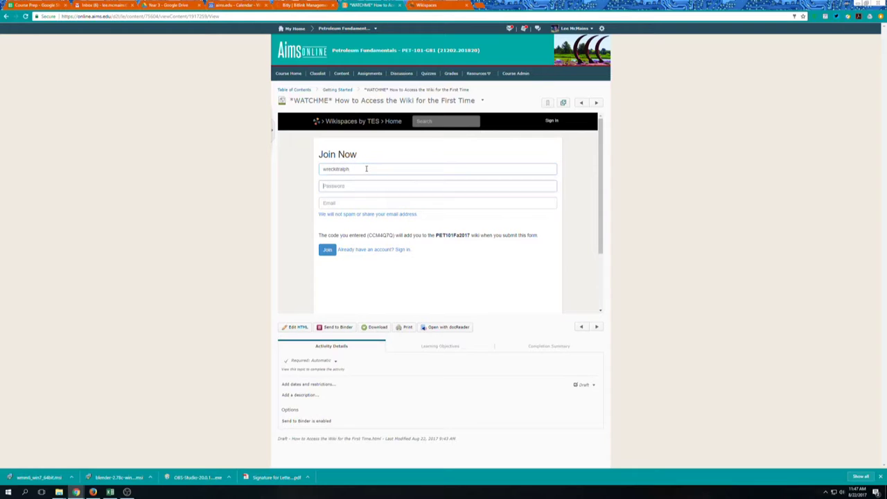
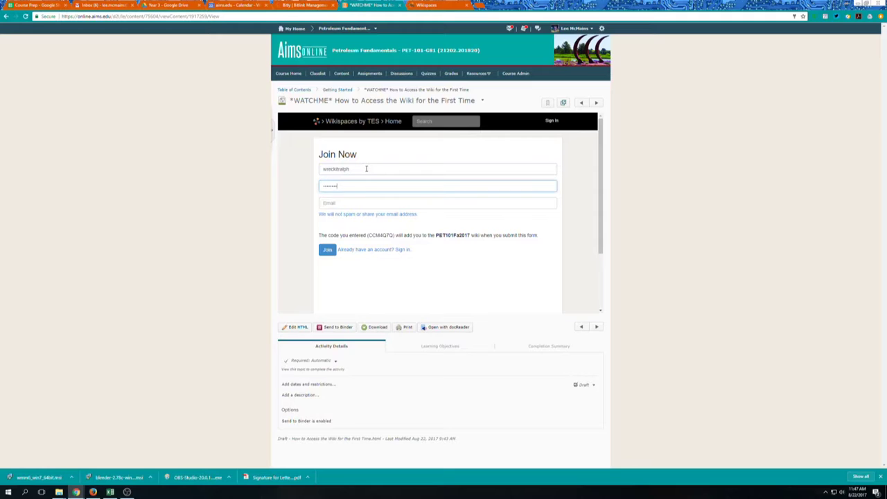
key("Tab")
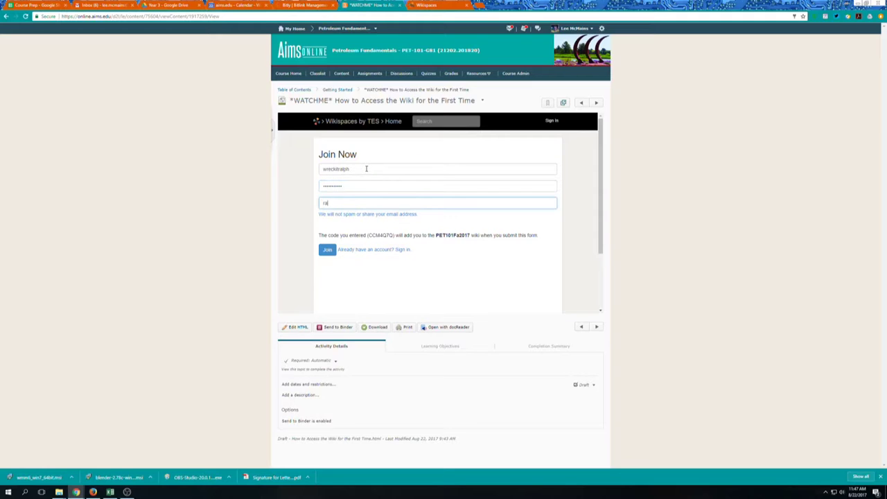
left_click(327, 251)
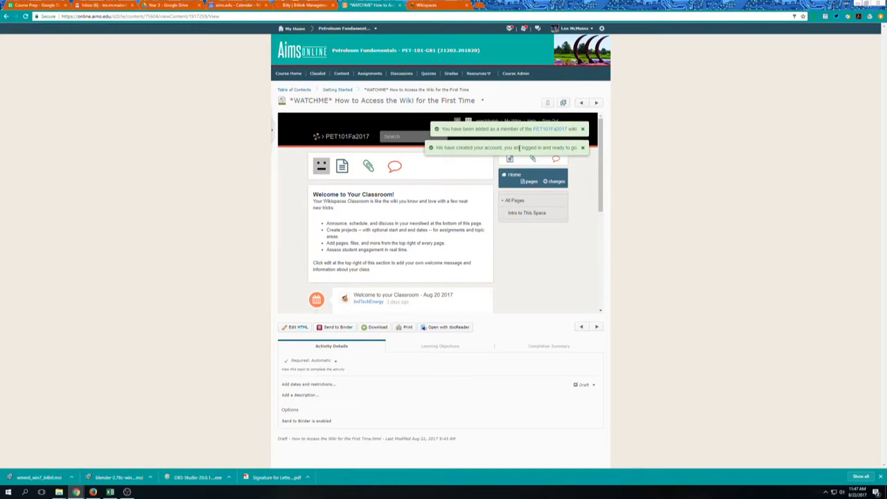
Close both green notices, read Intro to This Space, and return to the Pages and Files list
left_click(583, 151)
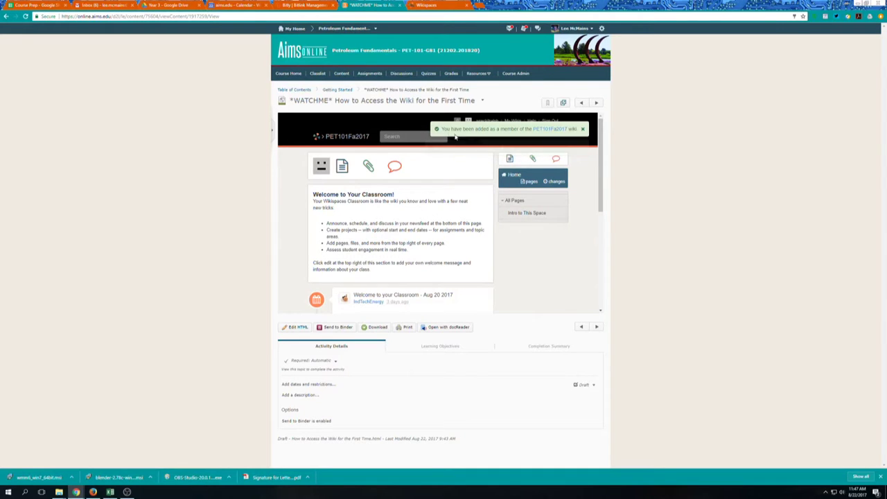
left_click(583, 131)
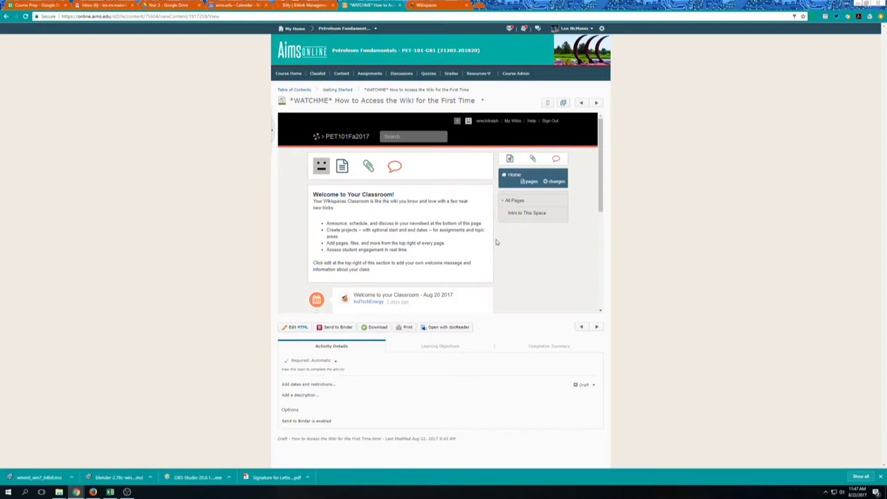
left_click(530, 182)
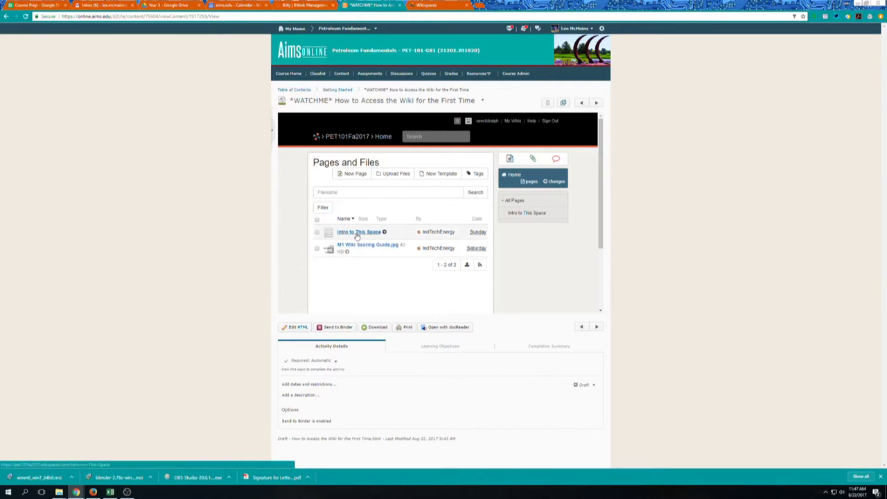
left_click(357, 233)
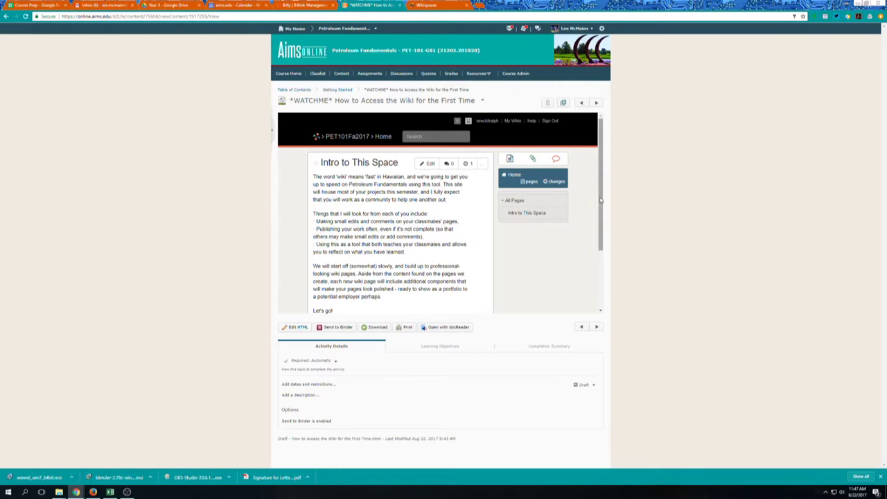
mouse_move(601, 200)
left_mouse_down()
mouse_move(601, 211)
mouse_move(600, 202)
left_mouse_up()
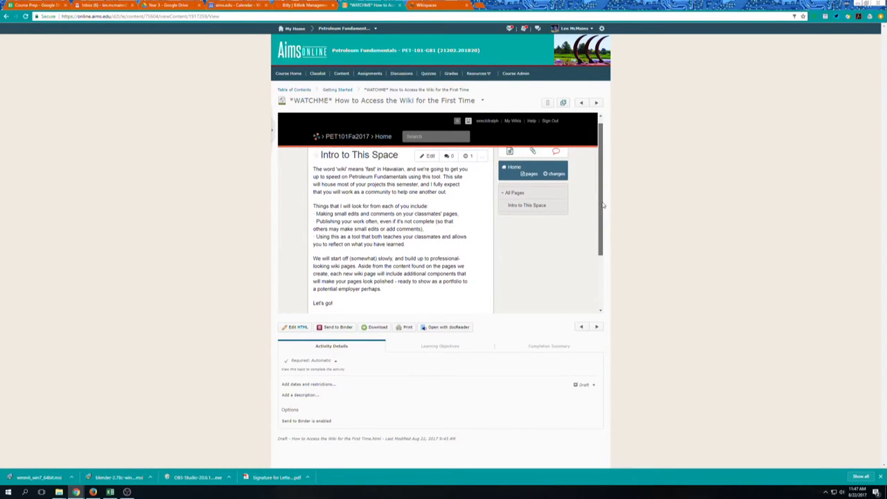
left_click(531, 175)
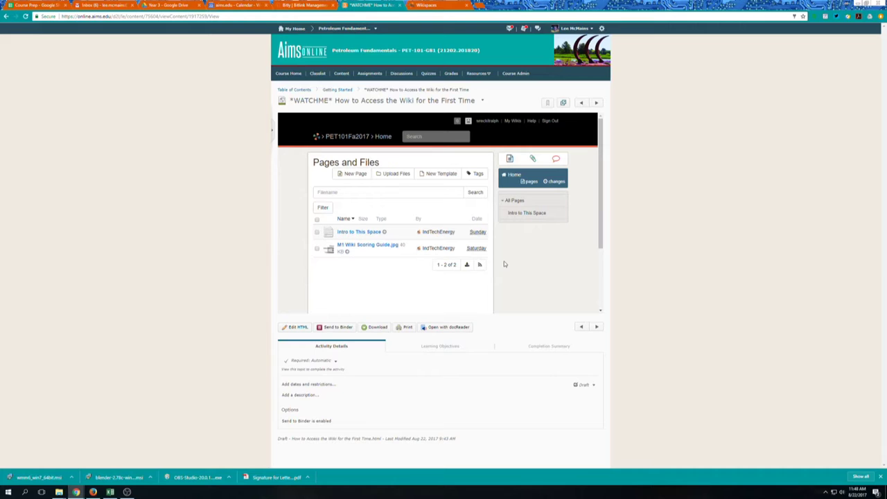
In the organizer's Members > Projects view, drag the new member from Unassigned Wiki Members into Editing Team
left_click(438, 5)
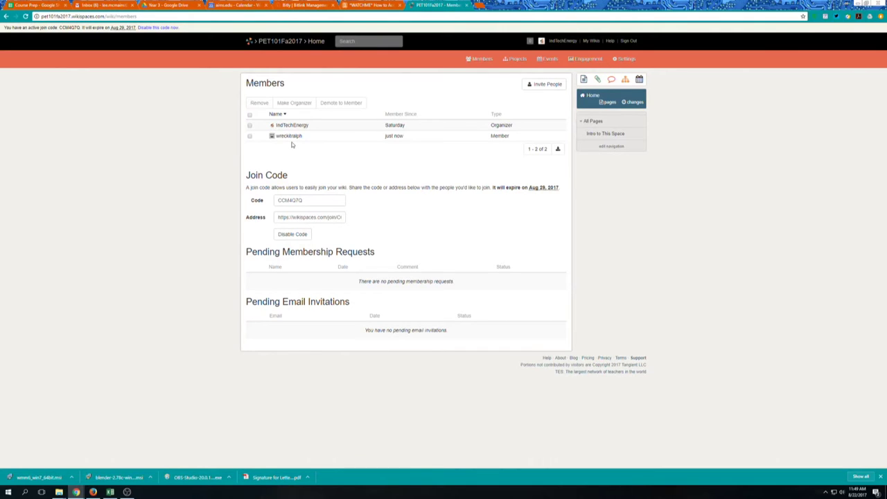
left_click(514, 60)
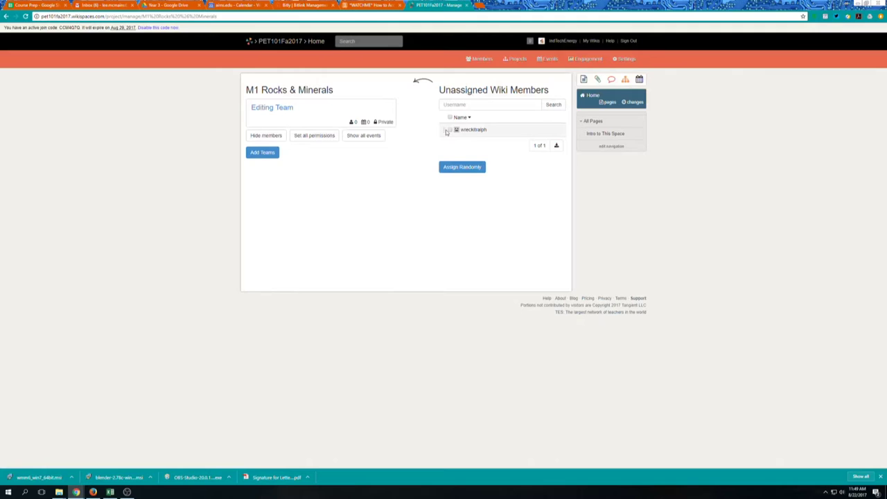
left_click_drag(444, 131, 309, 116)
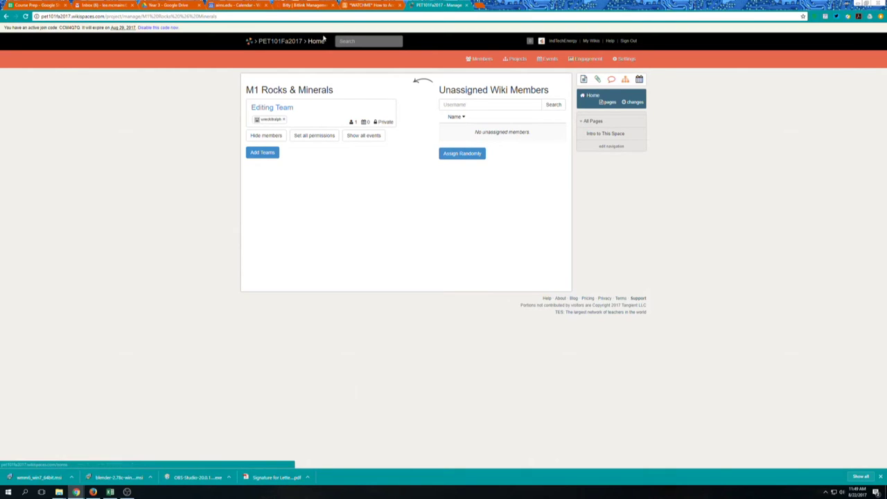
Sign the organizer out of Wikispaces from the team management tab
left_click(372, 4)
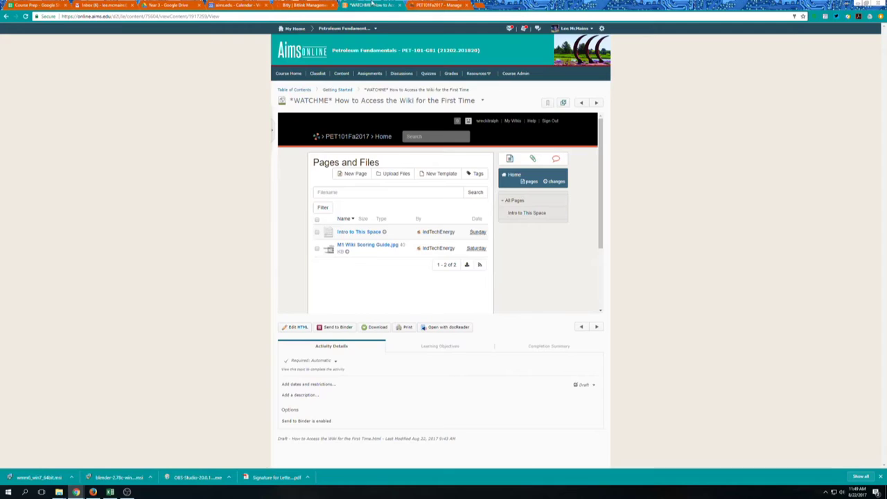
left_click(438, 5)
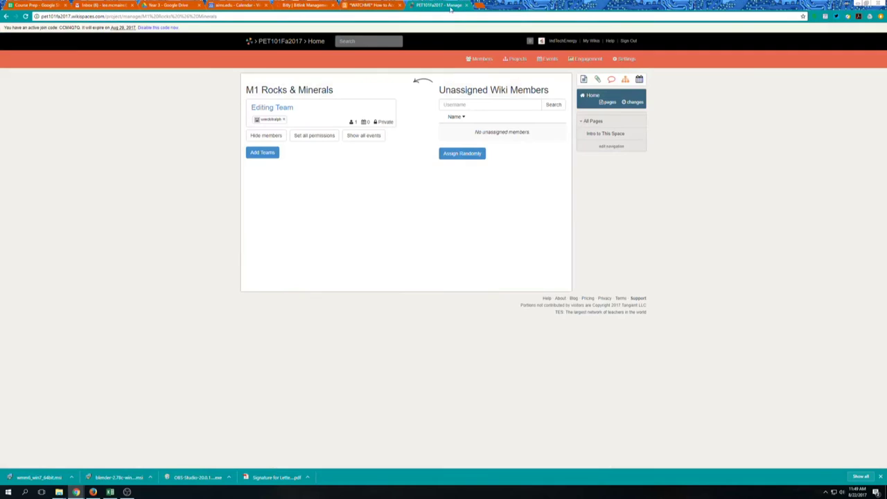
left_click(628, 41)
Back in the Aims tab, reload the wiki Home and sign in with the student's username and password
left_click(381, 6)
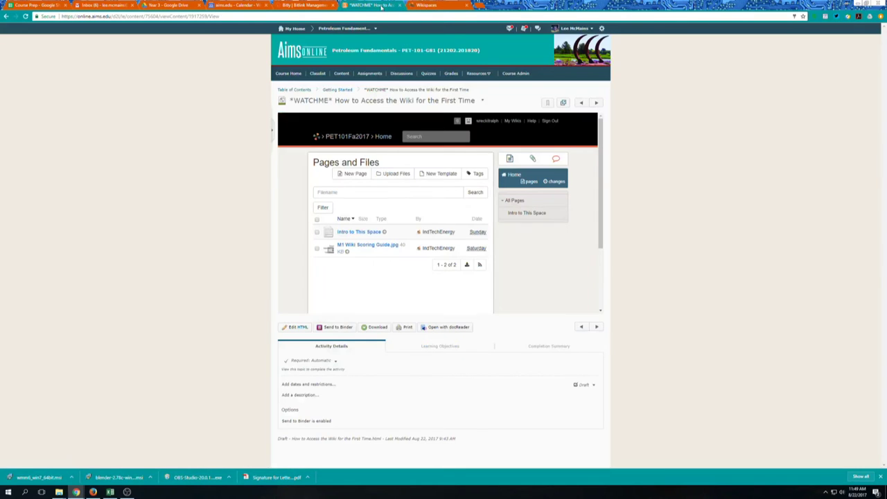
left_click(512, 178)
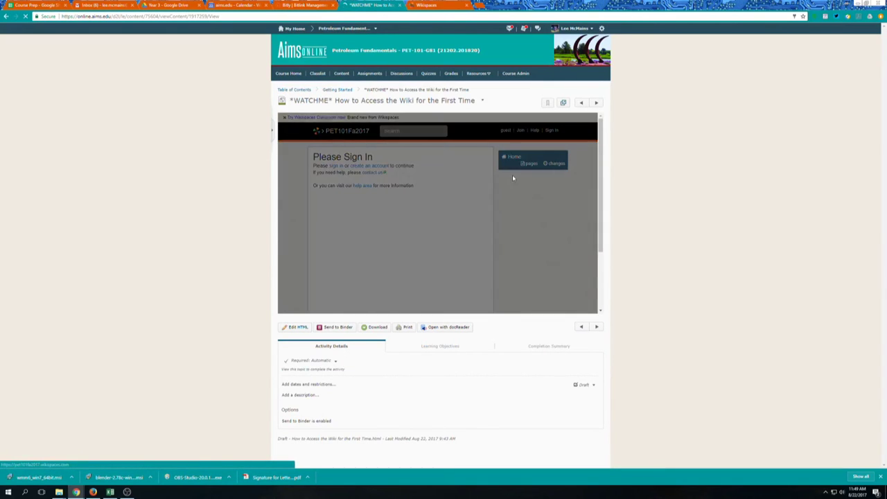
left_click(375, 157)
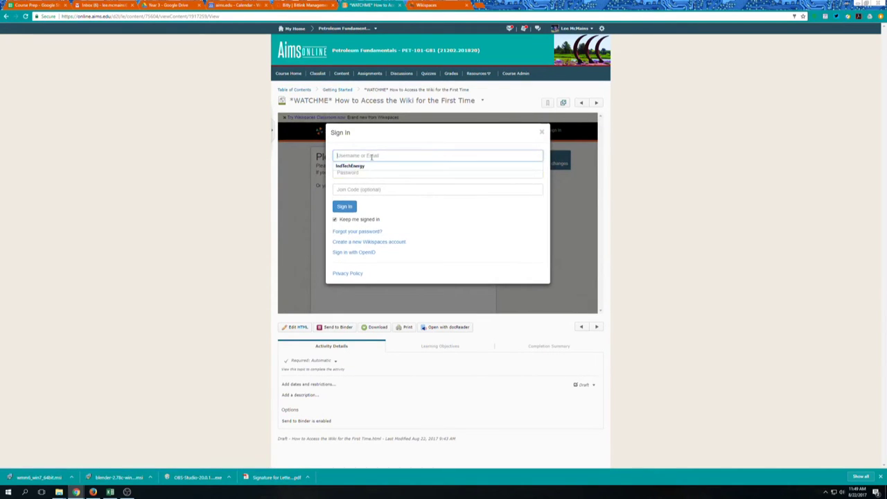
key("Tab")
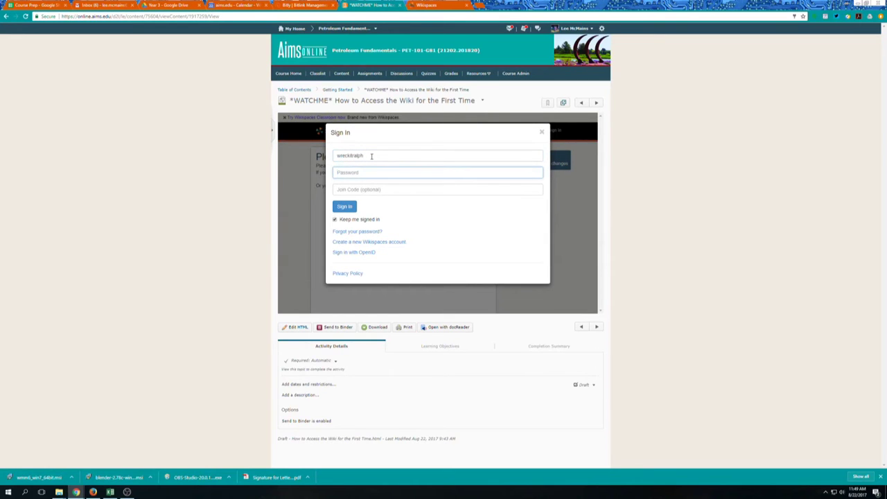
key("Return")
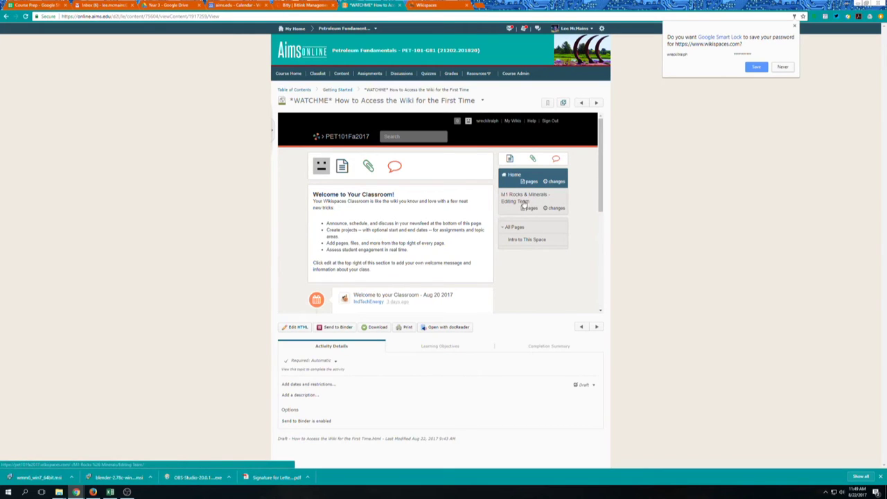
Go to the M1 Rocks & Minerals - Editing Team project and review its M1 Wiki Entry Instructions page
left_click(525, 201)
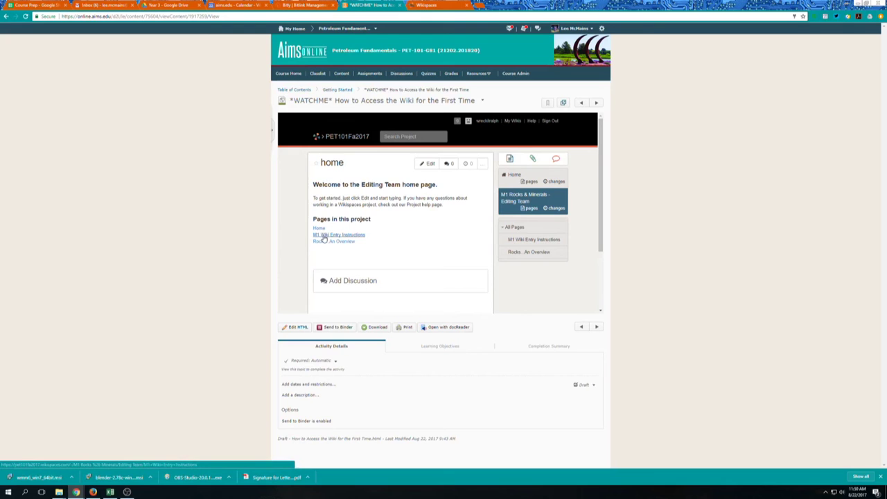
left_click(324, 236)
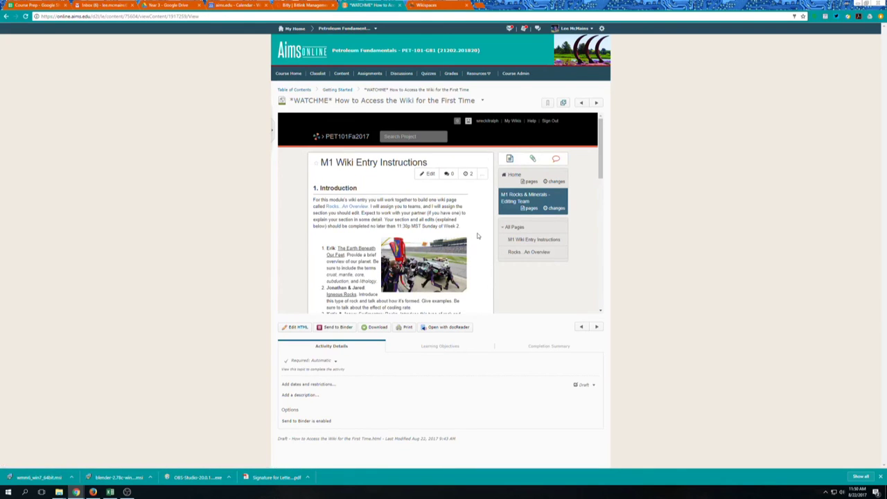
scroll(477, 236, "down", 3)
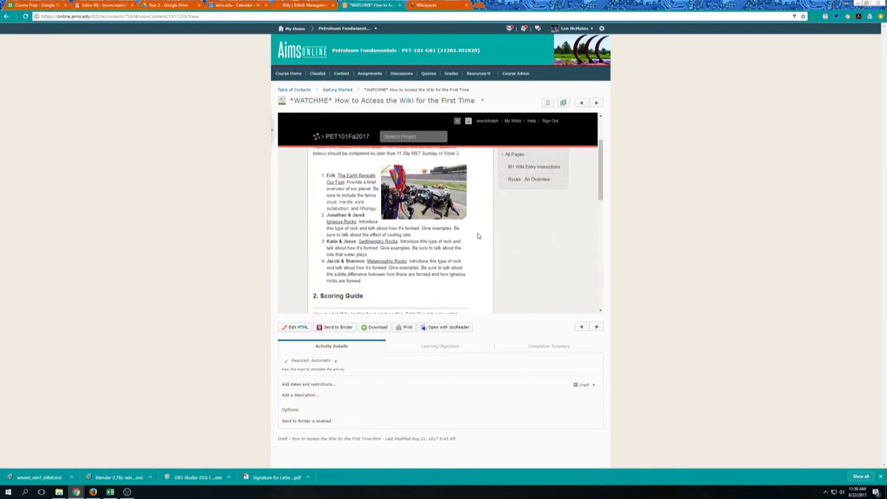
scroll(478, 236, "up", 3)
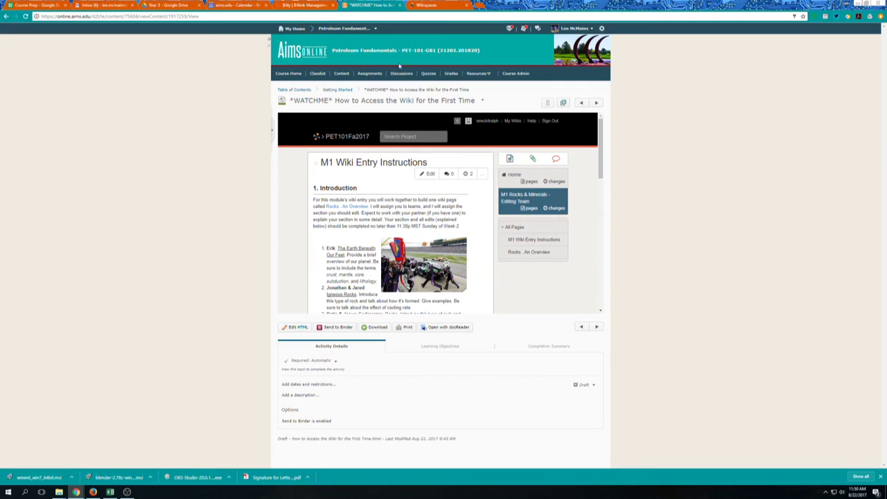
Via Table of Contents > 1. Rocks & Minerals, open the M1 Wiki Entry Instructions Page activity
left_click(307, 92)
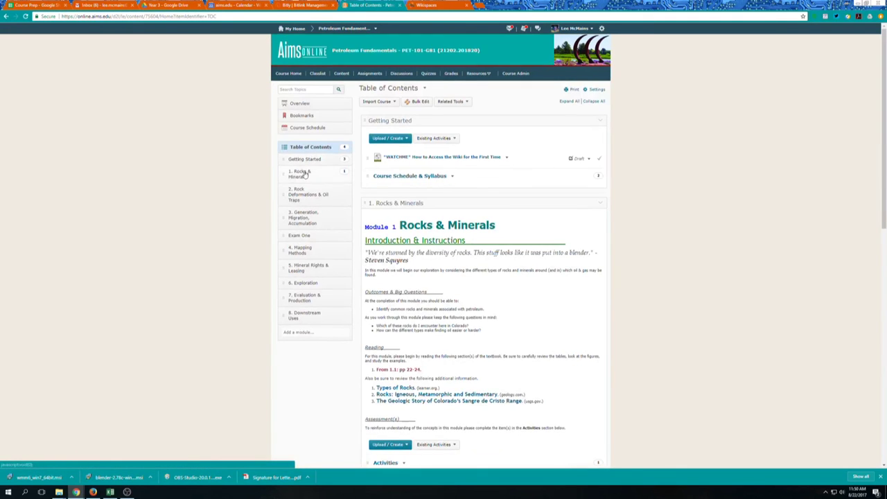
left_click(303, 174)
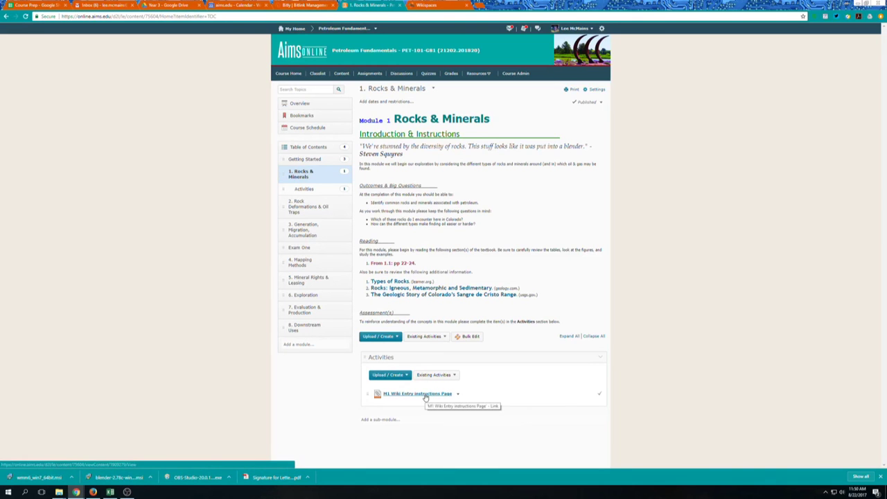
left_click(425, 394)
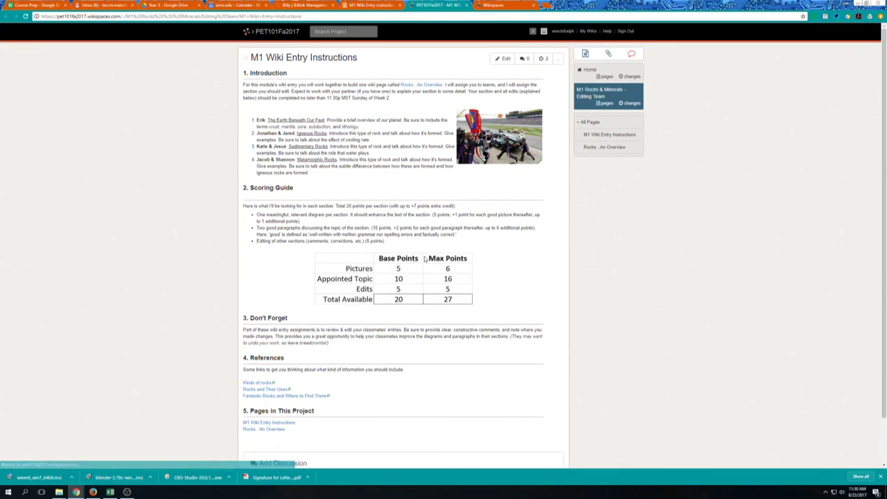